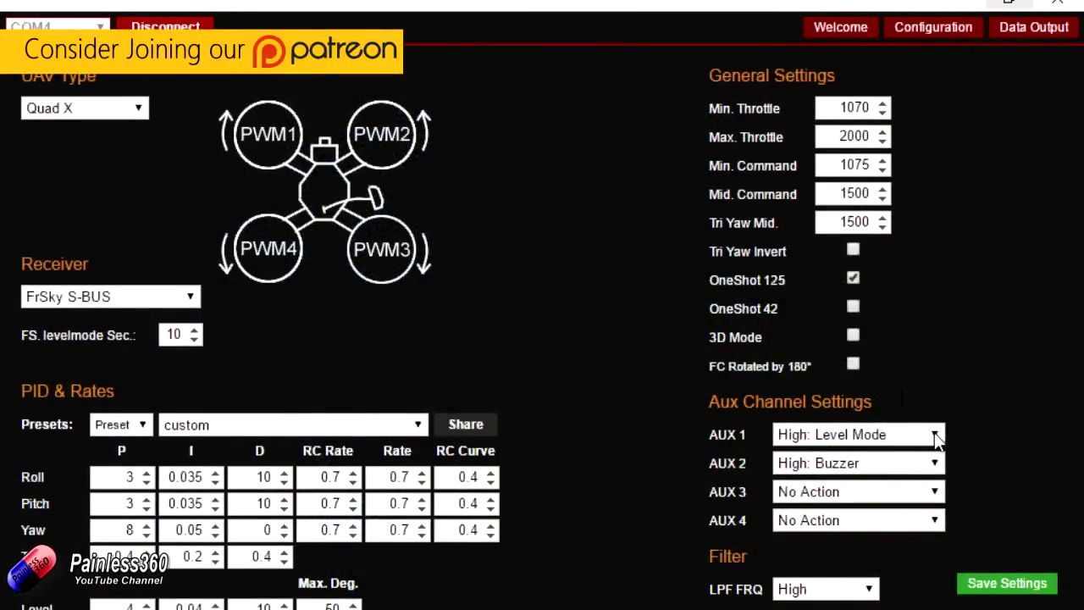
# Check the AUX 1 channel options, keep High: Level Mode, and restore the KISS GUI window.
pyautogui.click(935, 436)
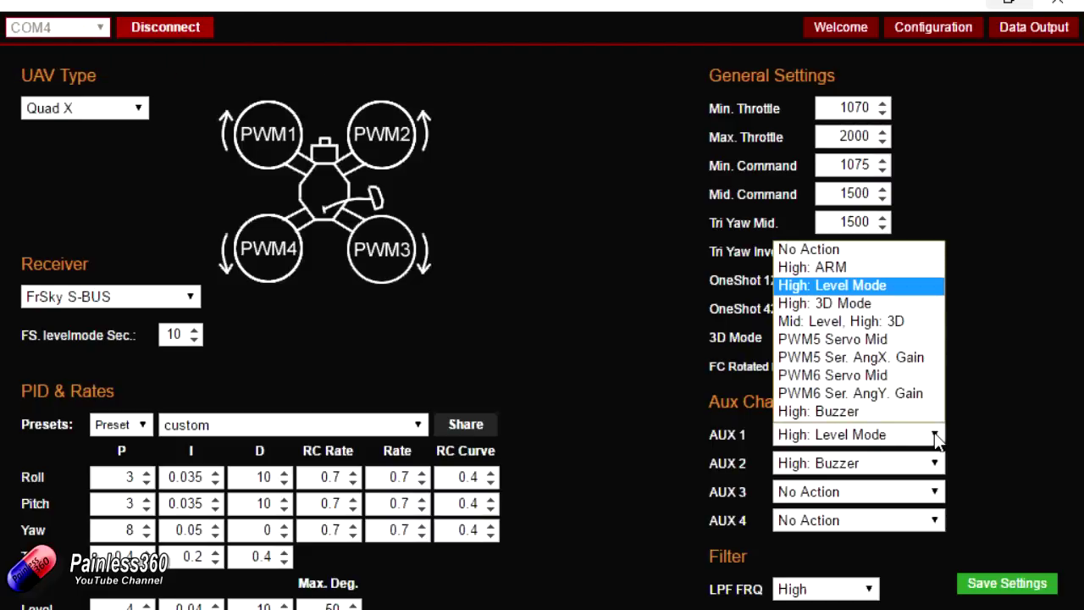
pyautogui.click(983, 440)
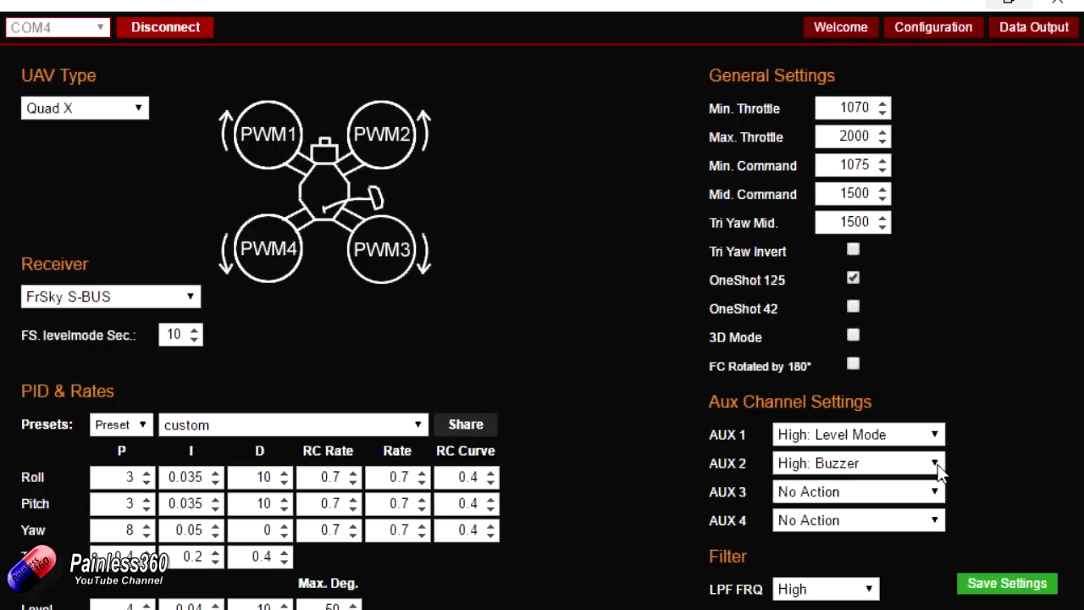
pyautogui.click(1009, 4)
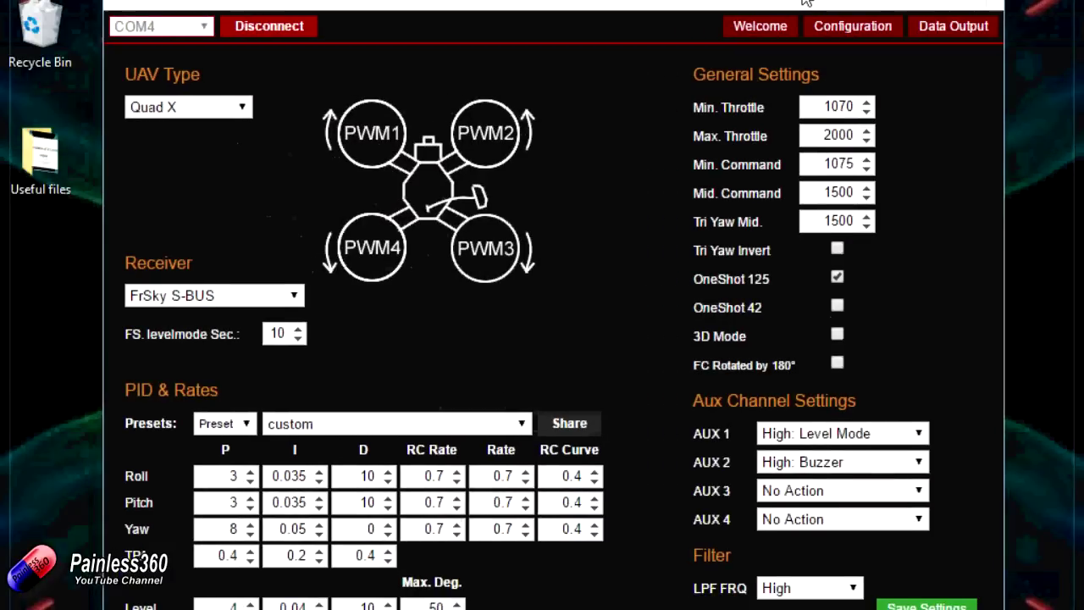
pyautogui.doubleClick(792, 17)
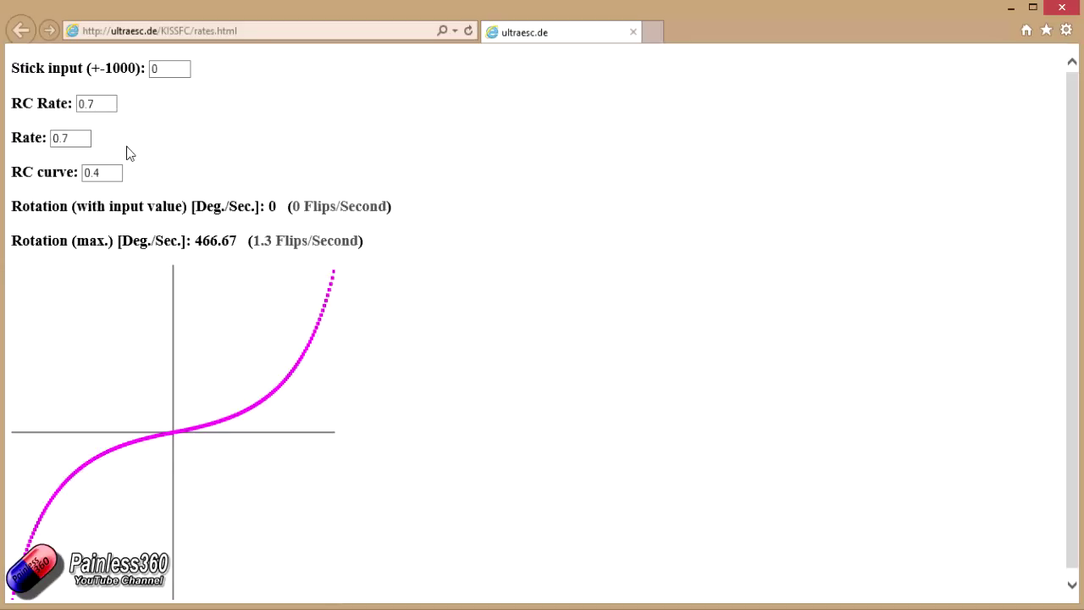
# Select the Stick input box in the rates calculator showing RC Rate 0.7, Rate 0.7, curve 0.4.
pyautogui.click(153, 68)
pyautogui.press('BackSpace')
pyautogui.write('500')
pyautogui.press('Return')
pyautogui.doubleClick(151, 70)
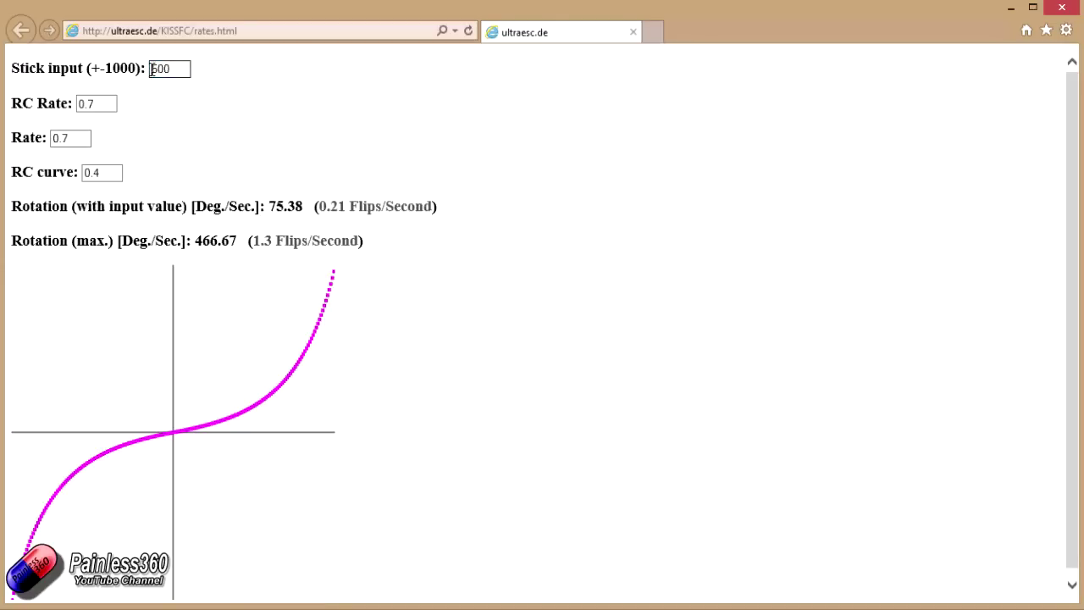
pyautogui.write('1000-')
pyautogui.press('Return')
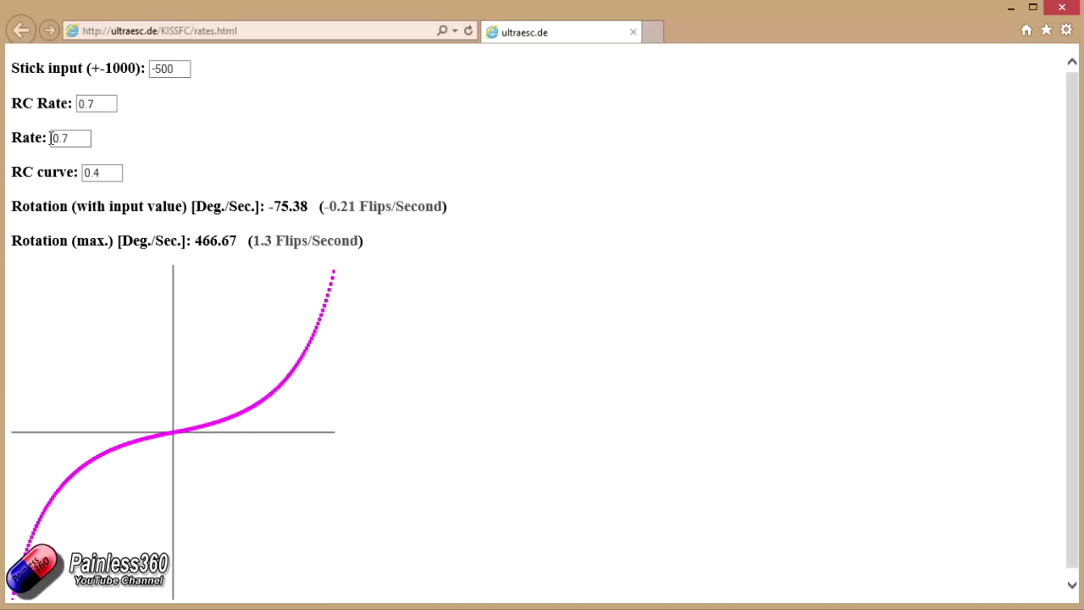
pyautogui.click(103, 177)
pyautogui.moveTo(183, 69); pyautogui.dragTo(110, 66)
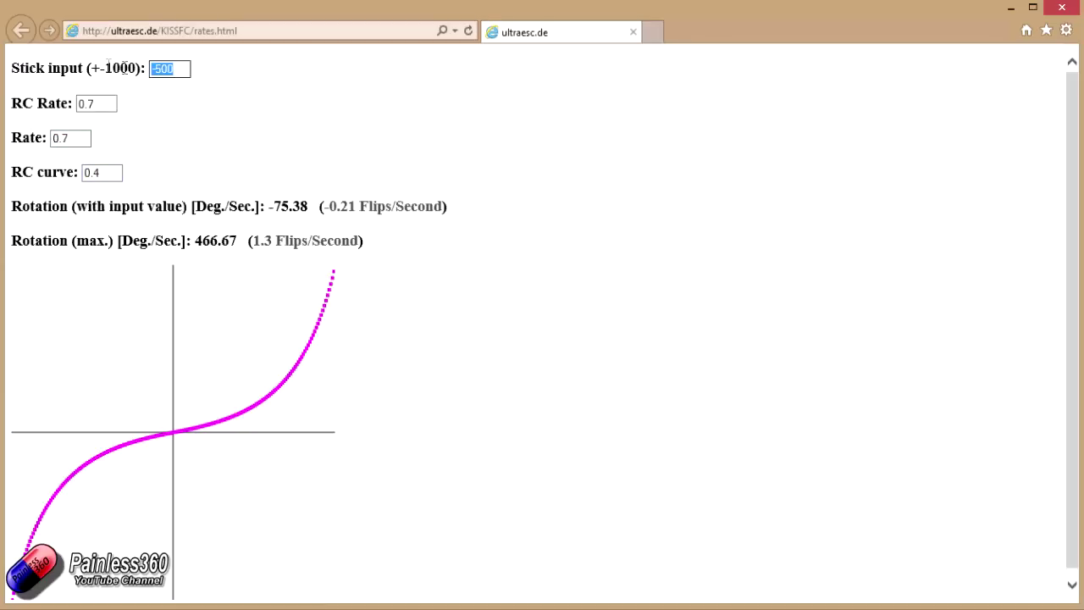
pyautogui.write('0')
pyautogui.click(233, 129)
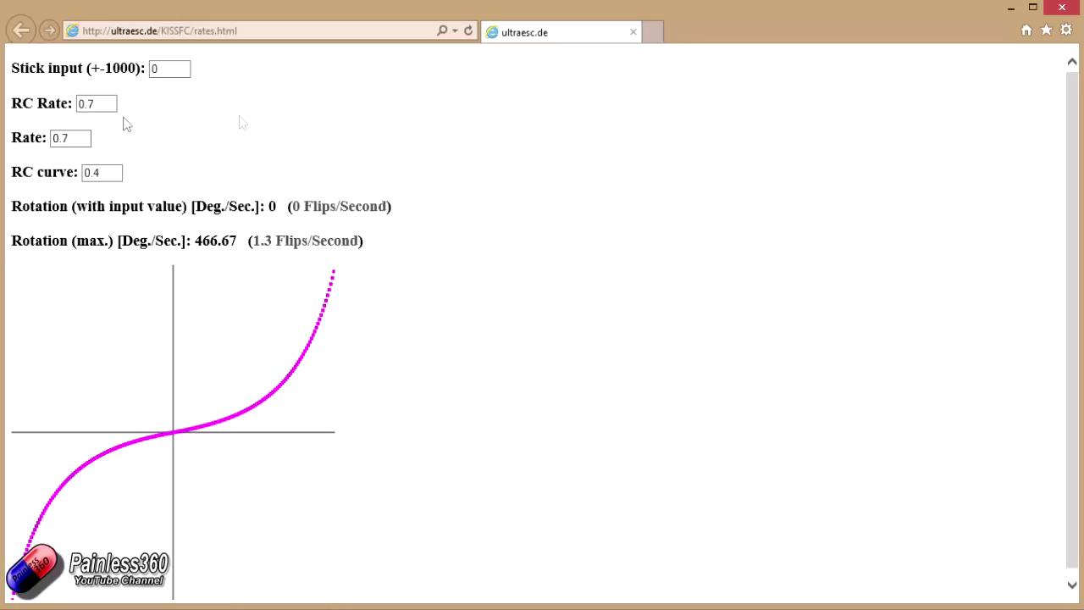
pyautogui.click(81, 145)
# Enter 500 as the stick input, giving 75.38 deg/s (0.21 flips per second).
pyautogui.click(157, 73)
pyautogui.click(165, 69)
pyautogui.press('BackSpace')
pyautogui.write('5')
pyautogui.press('BackSpace')
pyautogui.write('500')
pyautogui.click(198, 117)
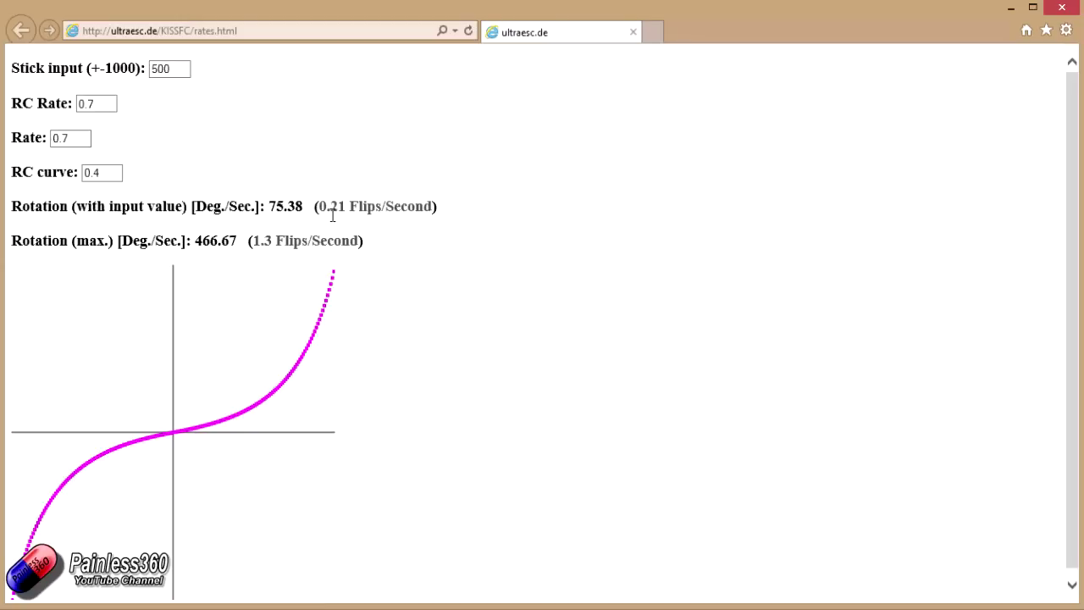
# Change the stick input to 1000 for 466.67 deg/s and highlight the maximum rotation figure.
pyautogui.doubleClick(170, 67)
pyautogui.write('1000')
pyautogui.click(256, 111)
pyautogui.moveTo(371, 241); pyautogui.dragTo(158, 245)
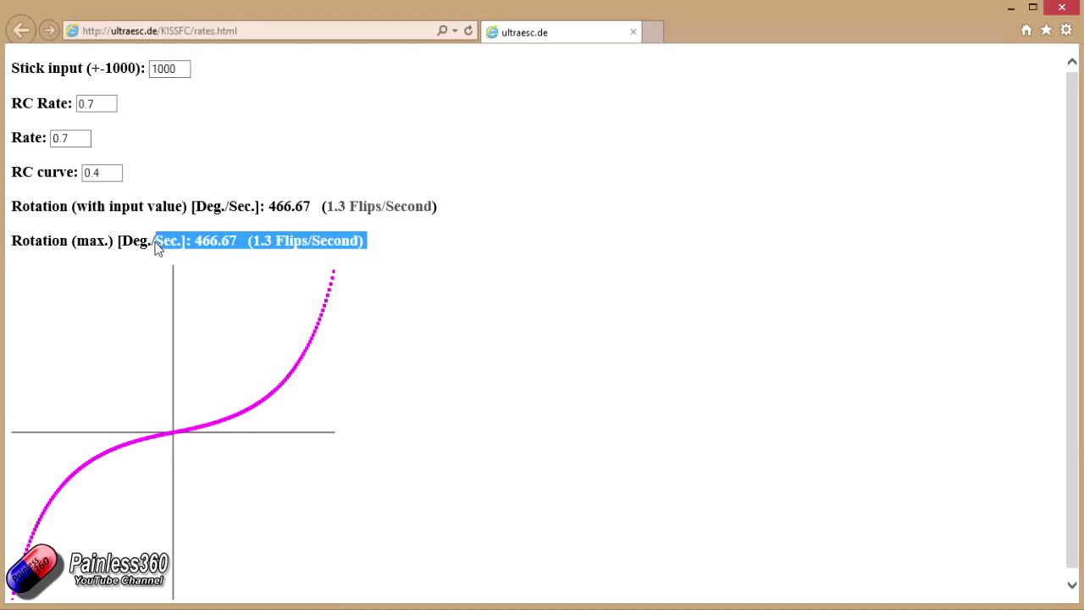
pyautogui.click(284, 169)
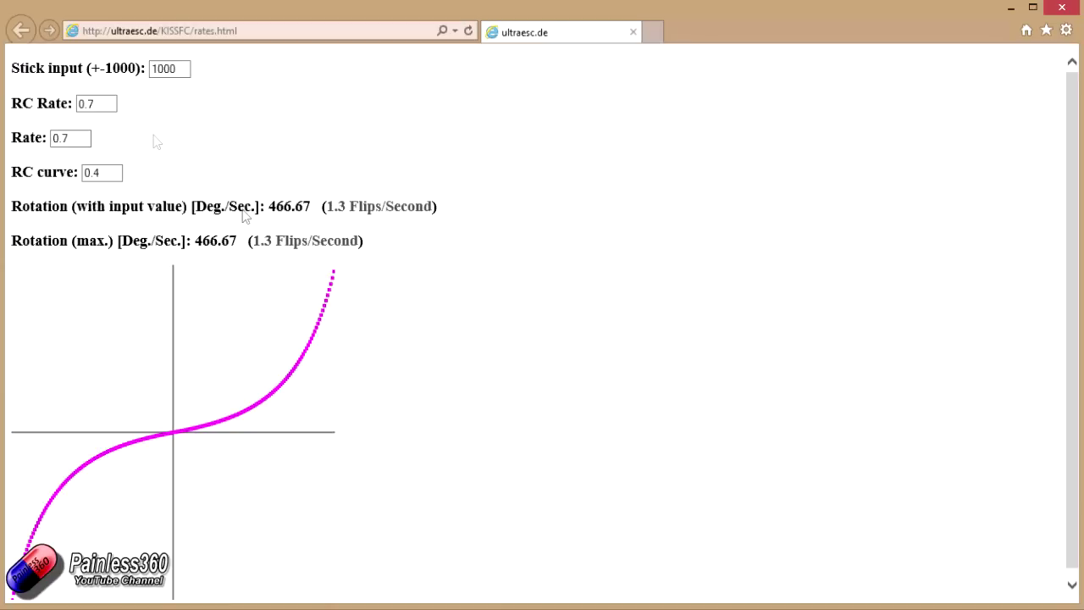
# Set both RC Rate and Rate to 0.9.
pyautogui.click(96, 105)
pyautogui.click(78, 146)
pyautogui.click(102, 104)
pyautogui.click(75, 138)
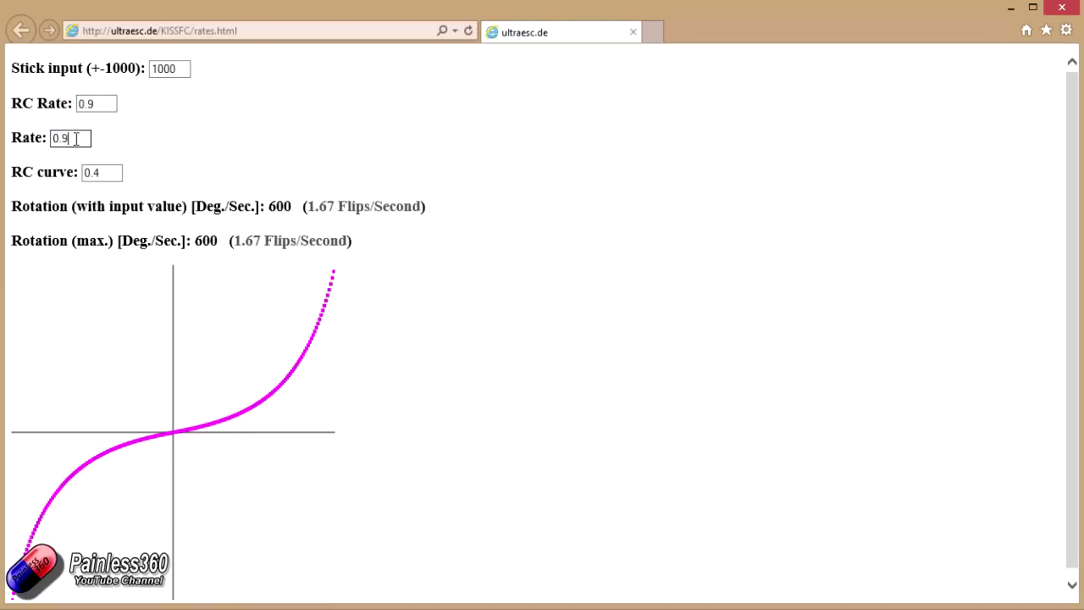
pyautogui.click(127, 124)
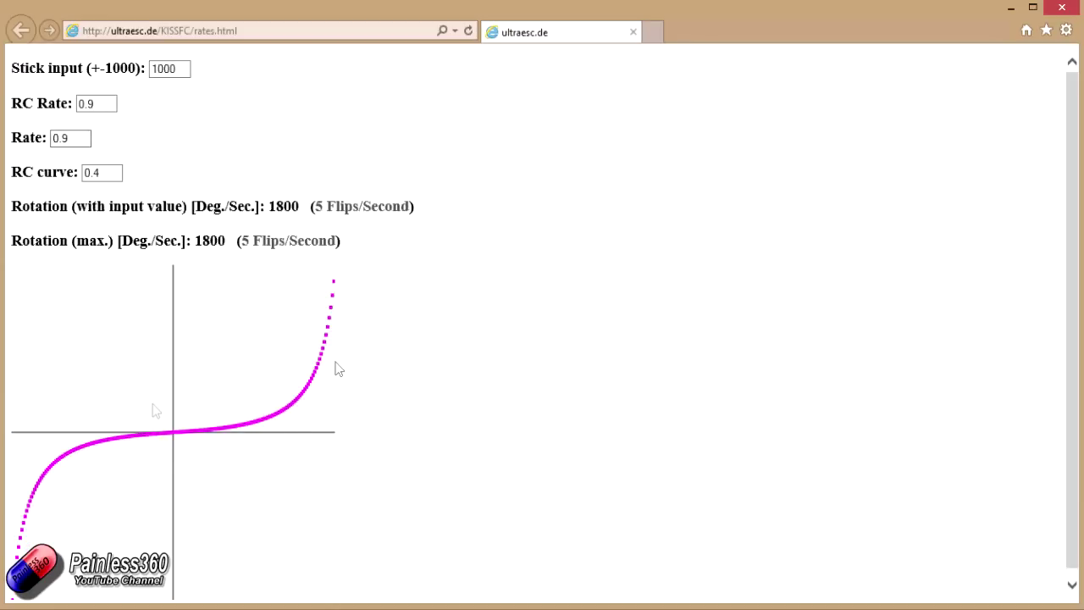
# Change RC curve to 0.6, giving an 1800 deg/s maximum.
pyautogui.click(109, 174)
pyautogui.write('6')
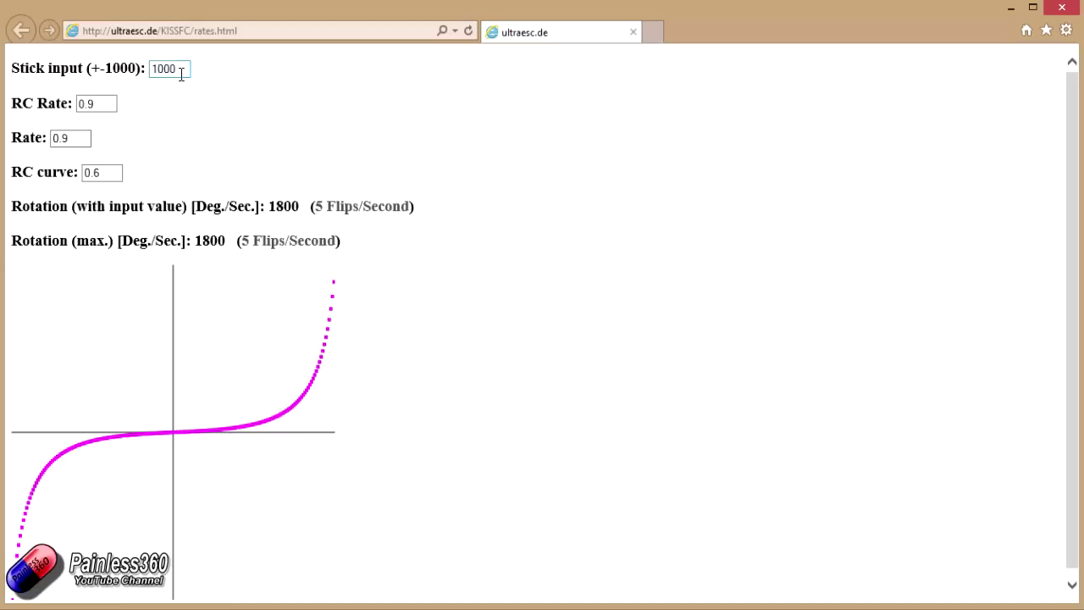
pyautogui.moveTo(188, 70); pyautogui.dragTo(125, 68)
# Enter 500 as the stick input to show half-stick rotation with RC curve 0.6.
pyautogui.write('5')
pyautogui.click(224, 129)
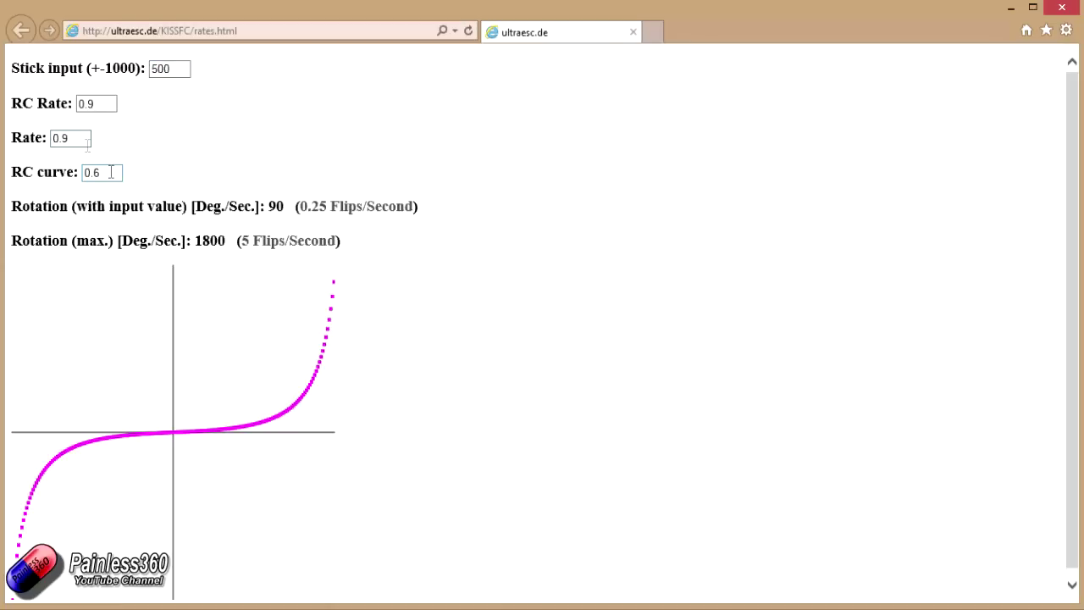
pyautogui.click(76, 139)
# Try RC curve 0.1, then set it back to 0.4 for 114.55 deg/s at half stick.
pyautogui.click(106, 176)
pyautogui.click(225, 157)
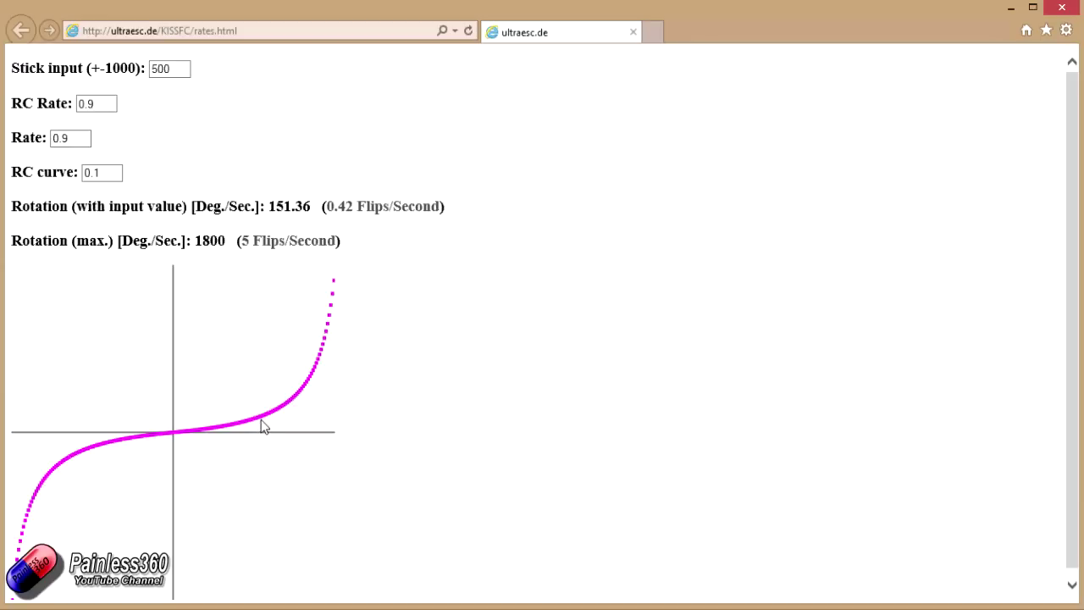
pyautogui.click(102, 170)
pyautogui.write('4')
pyautogui.click(169, 176)
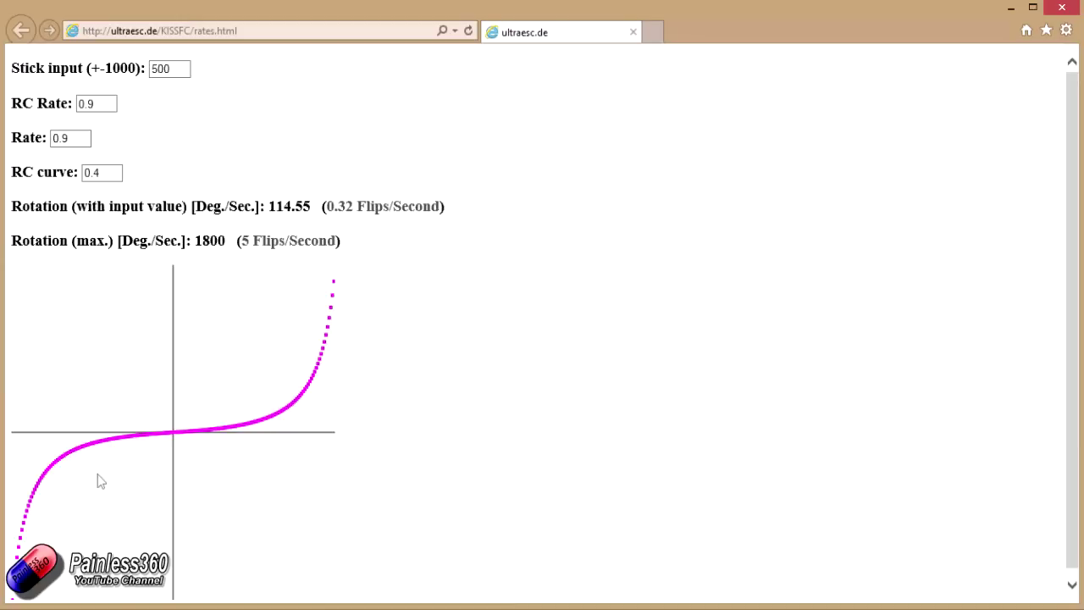
# Set the stick input to 900 and lower RC Rate to 0.8.
pyautogui.doubleClick(174, 68)
pyautogui.write('90')
pyautogui.click(261, 143)
pyautogui.click(105, 99)
pyautogui.click(163, 145)
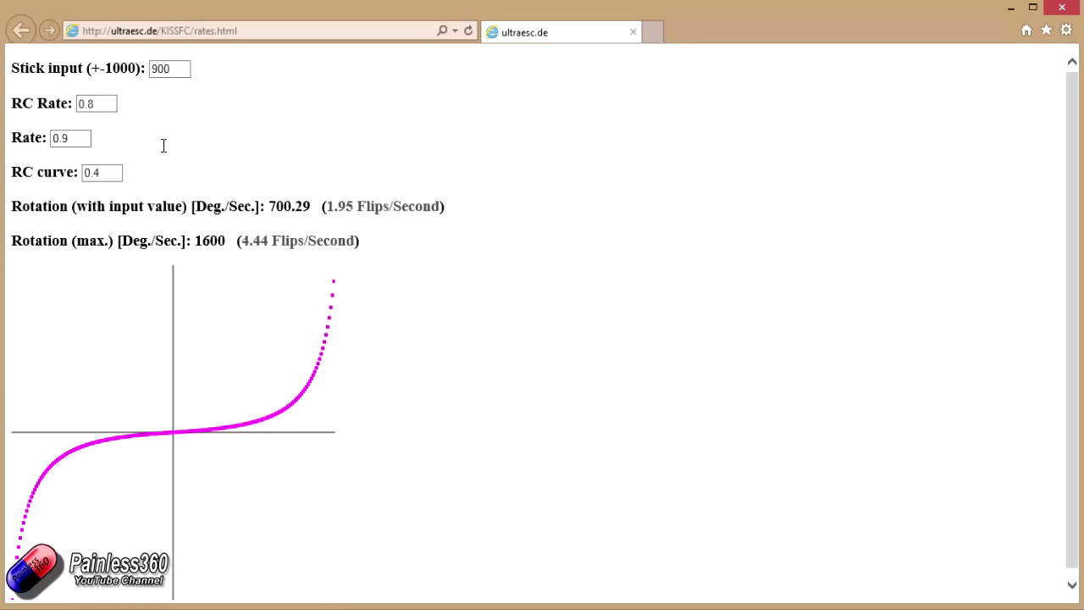
# Set the stick input to 1000 to reach 1600 deg/s and highlight the 0.8 RC Rate.
pyautogui.moveTo(184, 68); pyautogui.dragTo(127, 75)
pyautogui.write('1000')
pyautogui.click(257, 114)
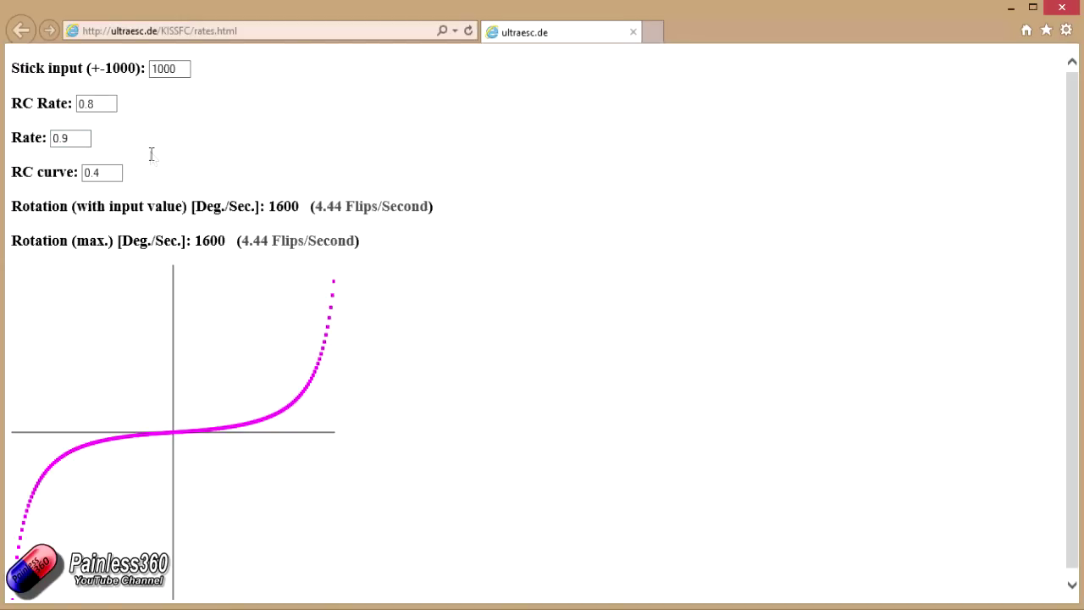
pyautogui.moveTo(116, 109); pyautogui.dragTo(29, 119)
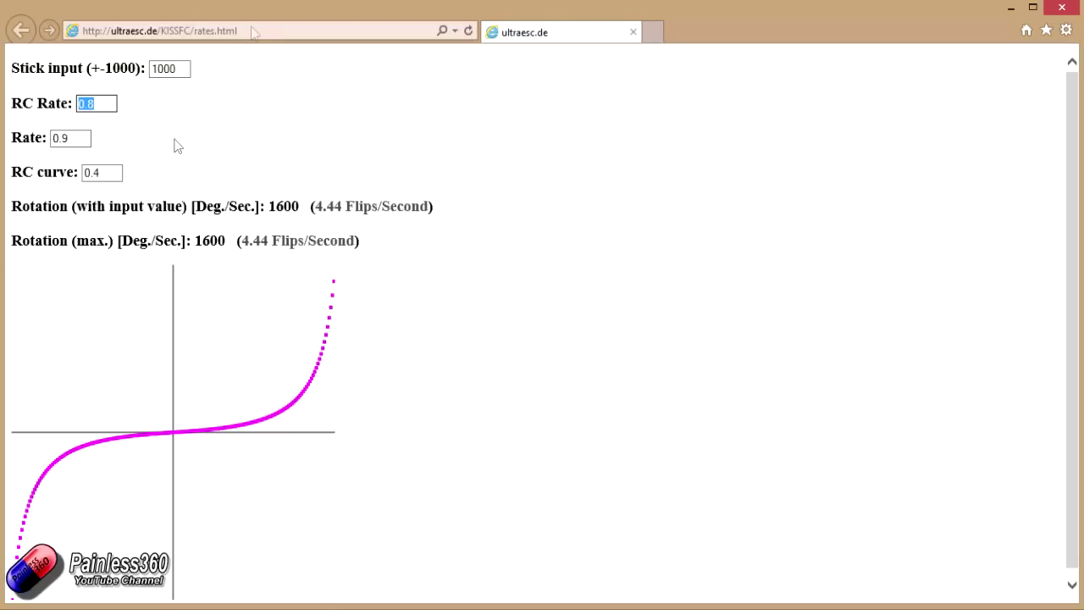
pyautogui.click(262, 91)
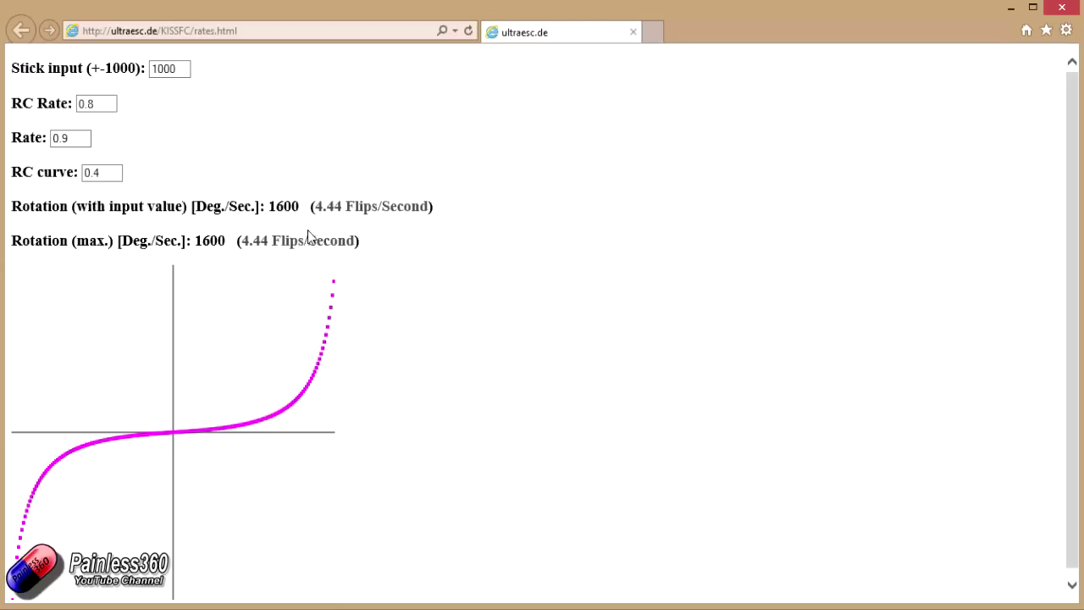
pyautogui.click(93, 111)
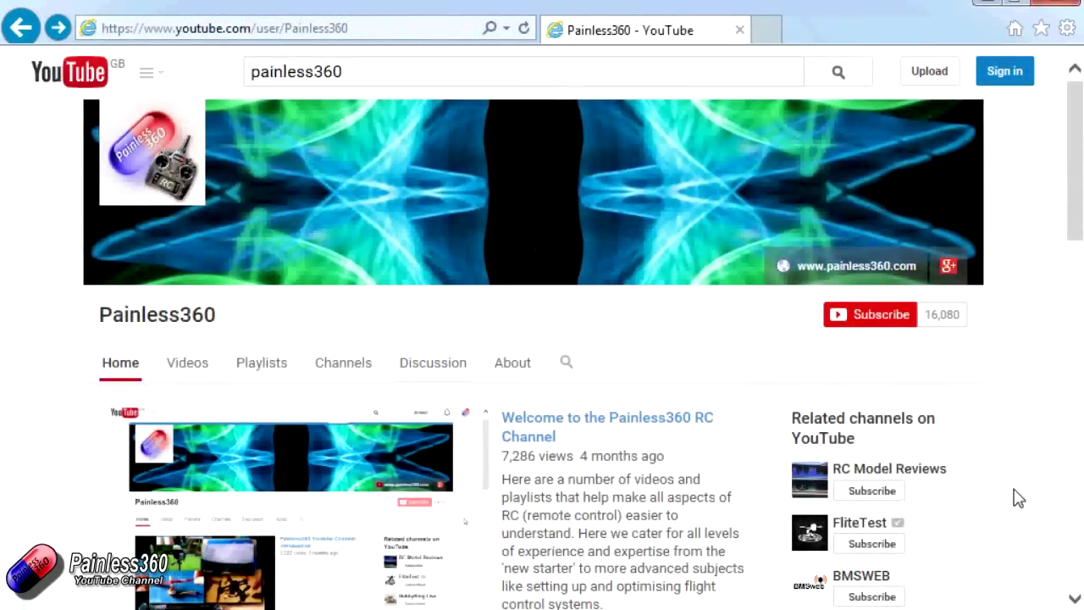
# Open the Playlists page of the Painless360 YouTube channel.
pyautogui.click(267, 376)
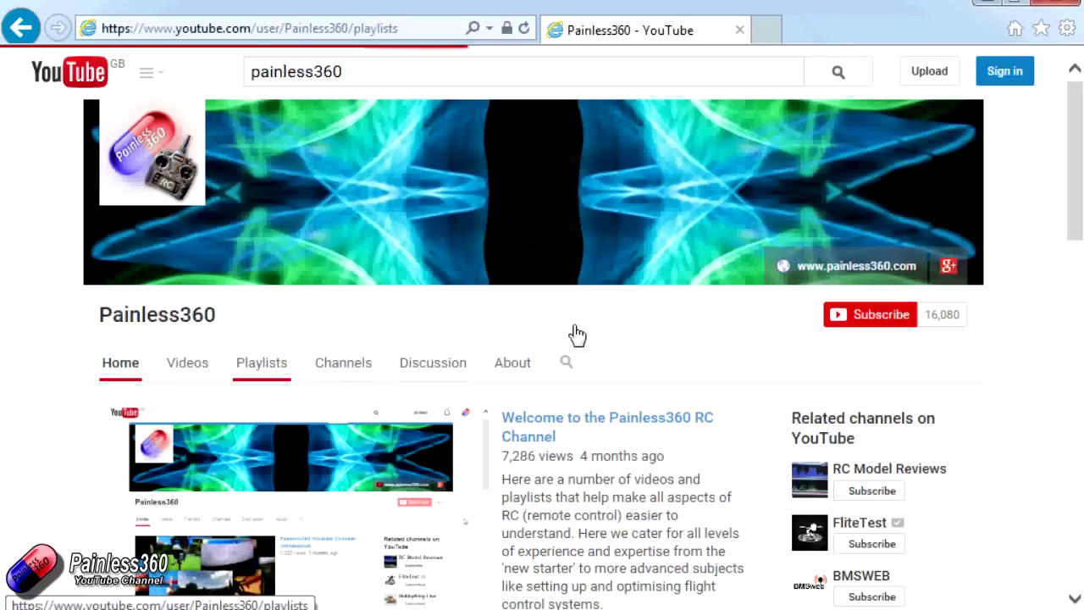